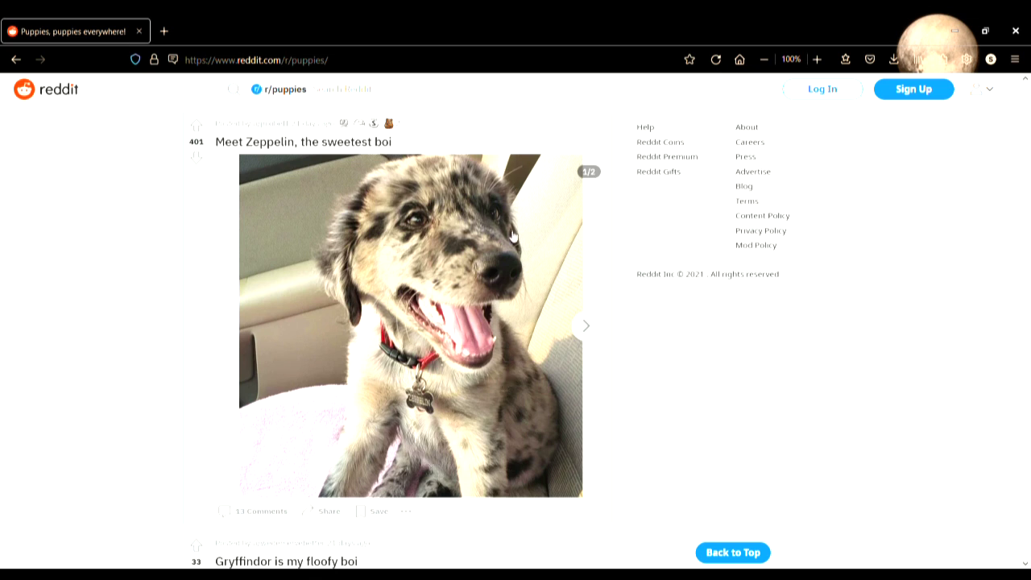
{"action": "scroll", "coordinate": [675, 387], "scroll_direction": "down", "scroll_amount": 10}
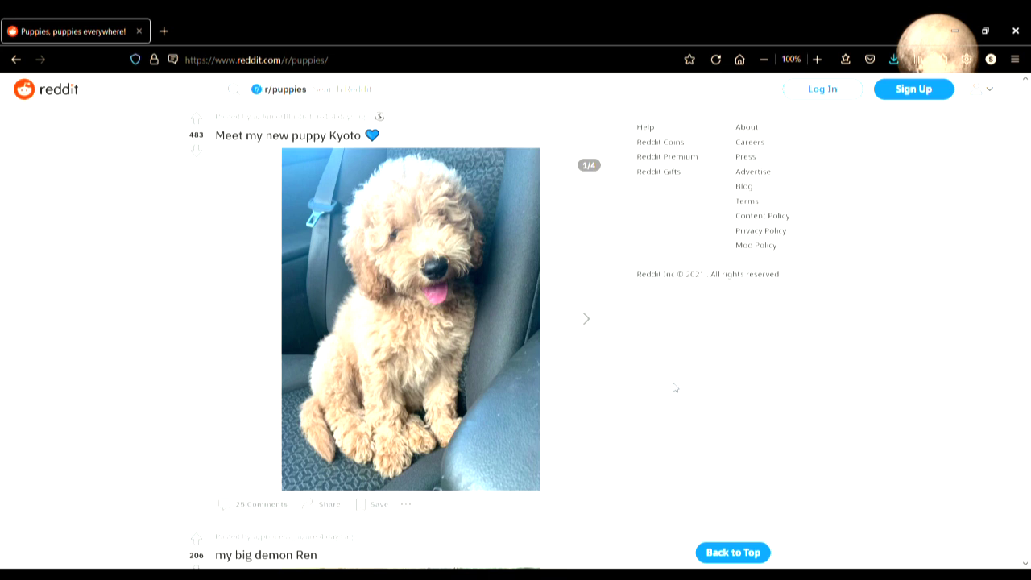
{"action": "scroll", "coordinate": [674, 387], "scroll_direction": "down", "scroll_amount": 5}
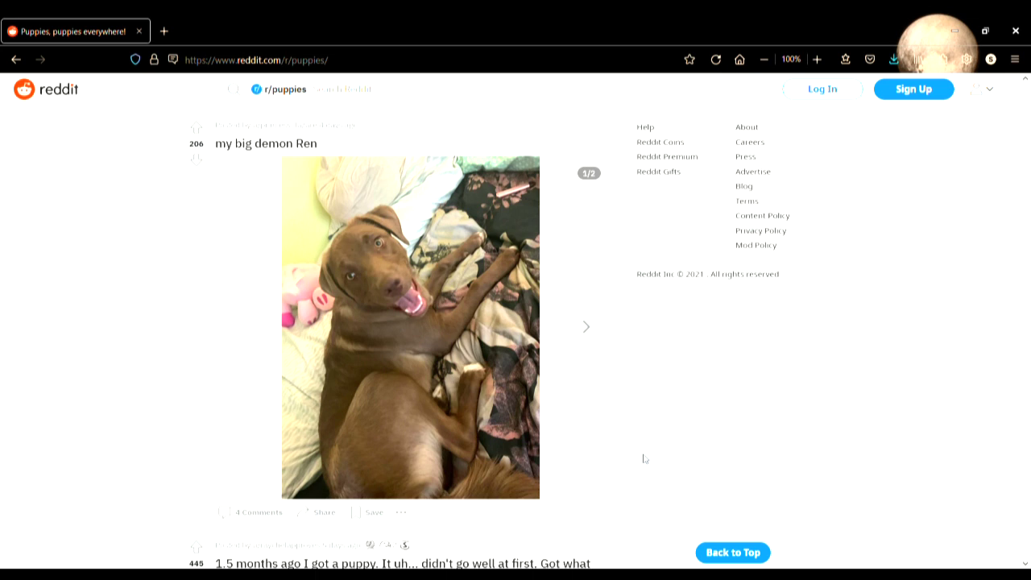
{"action": "scroll", "coordinate": [644, 459], "scroll_direction": "down", "scroll_amount": 8}
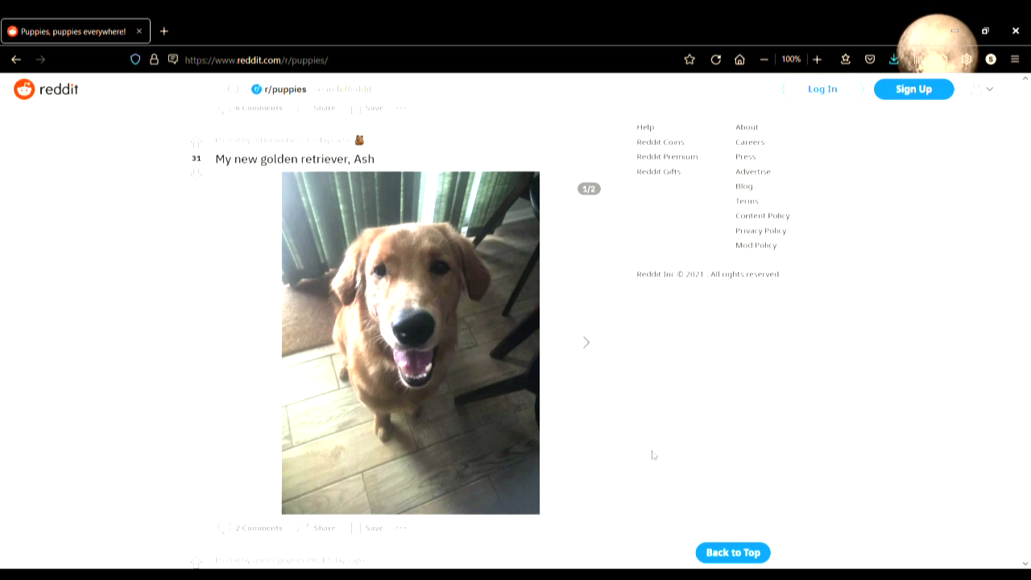
{"action": "scroll", "coordinate": [653, 455], "scroll_direction": "down", "scroll_amount": 8}
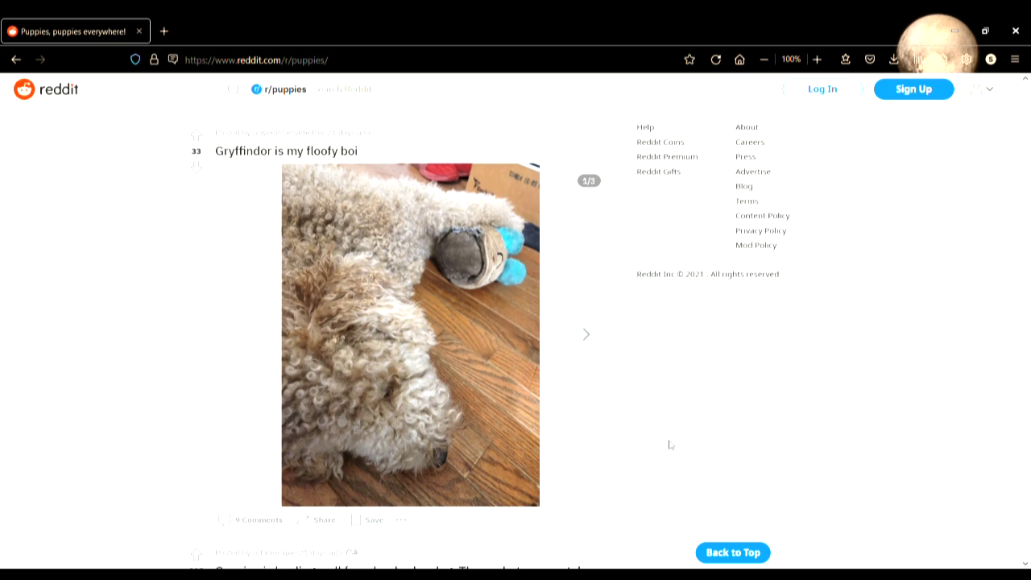
{"action": "scroll", "coordinate": [630, 422], "scroll_direction": "down", "scroll_amount": 8}
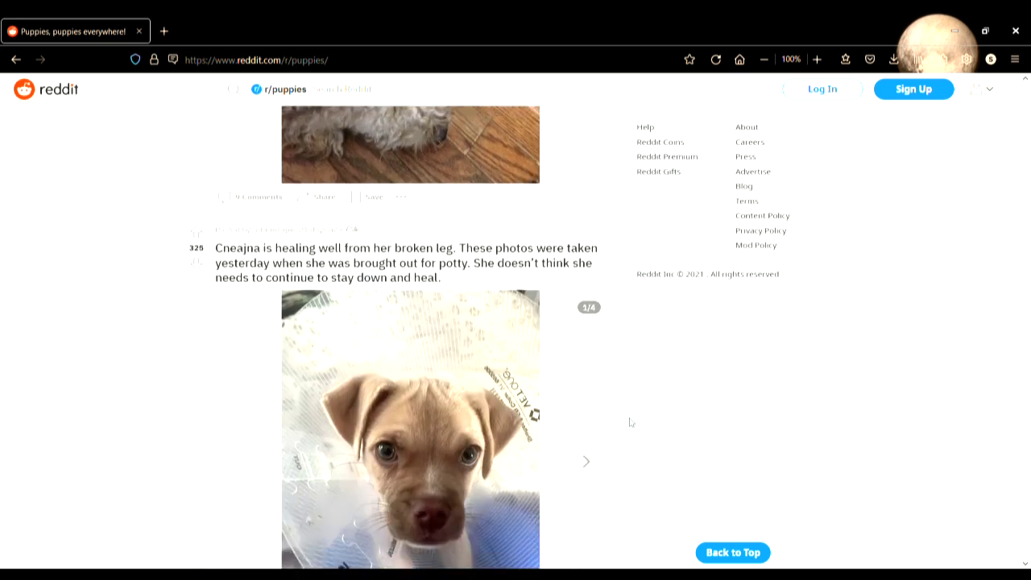
{"action": "scroll", "coordinate": [630, 422], "scroll_direction": "down", "scroll_amount": 4}
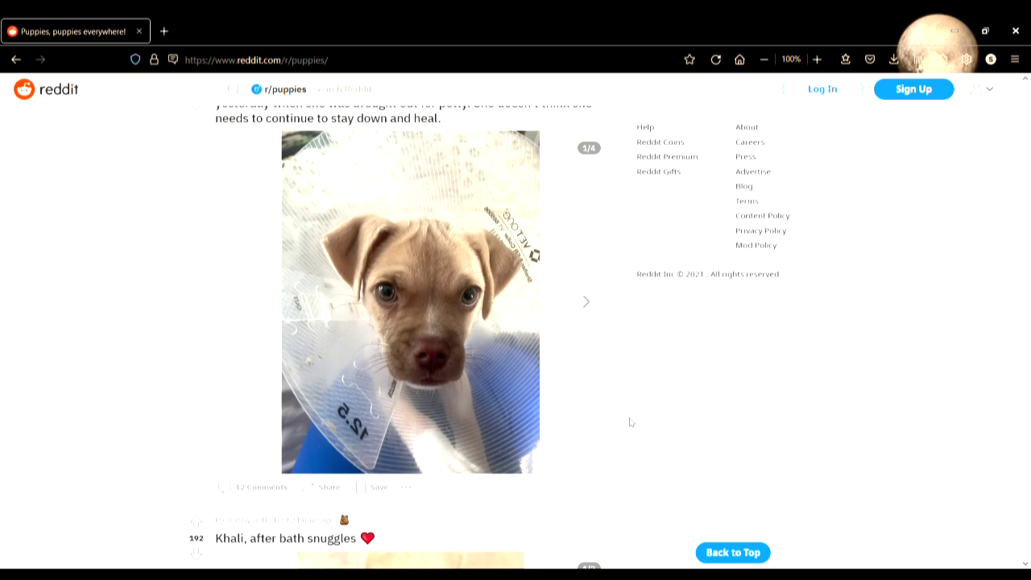
{"action": "scroll", "coordinate": [631, 422], "scroll_direction": "down", "scroll_amount": 10}
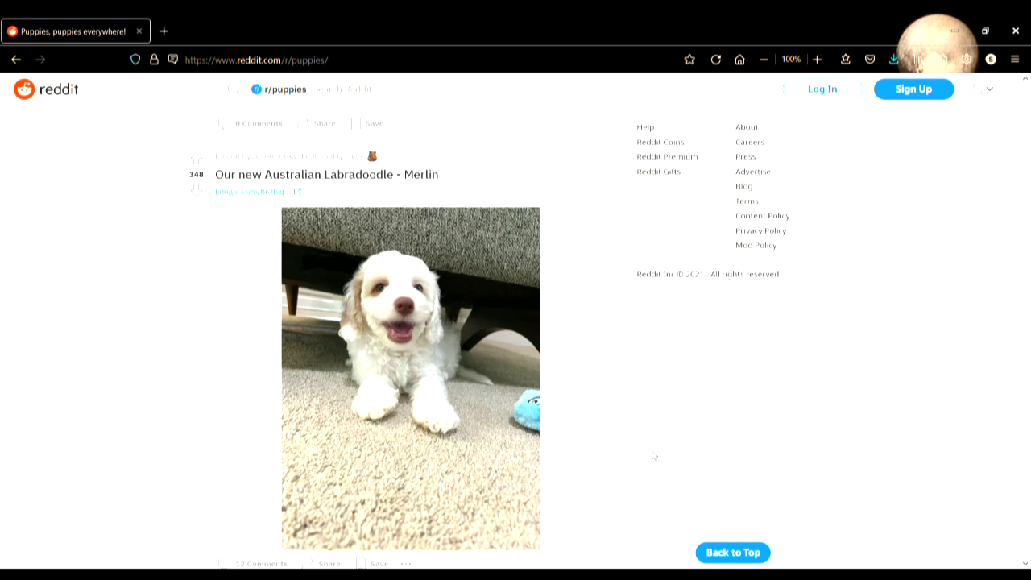
{"action": "scroll", "coordinate": [652, 455], "scroll_direction": "down", "scroll_amount": 10}
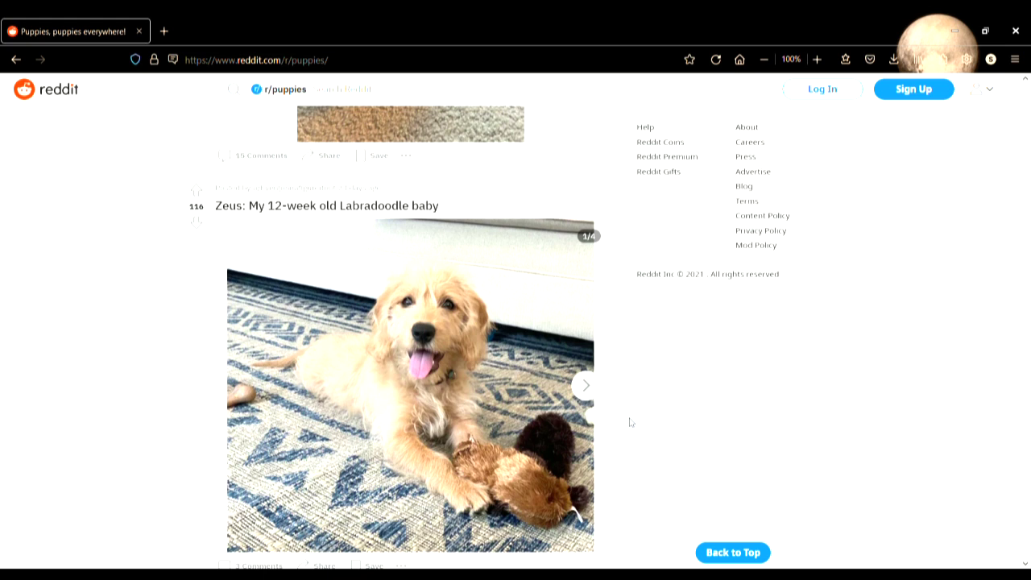
{"action": "scroll", "coordinate": [631, 422], "scroll_direction": "down", "scroll_amount": 10}
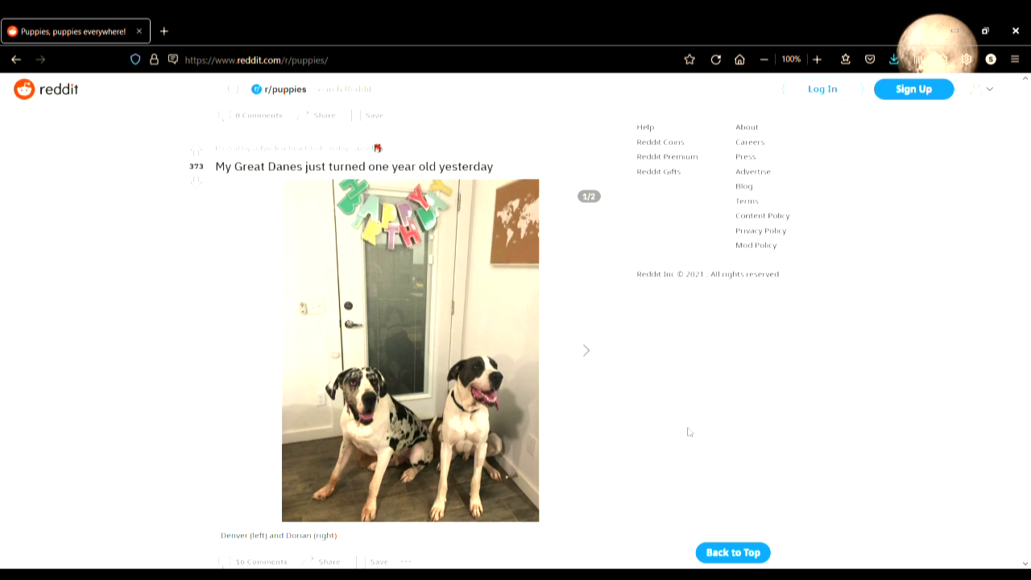
{"action": "scroll", "coordinate": [688, 433], "scroll_direction": "down", "scroll_amount": 8}
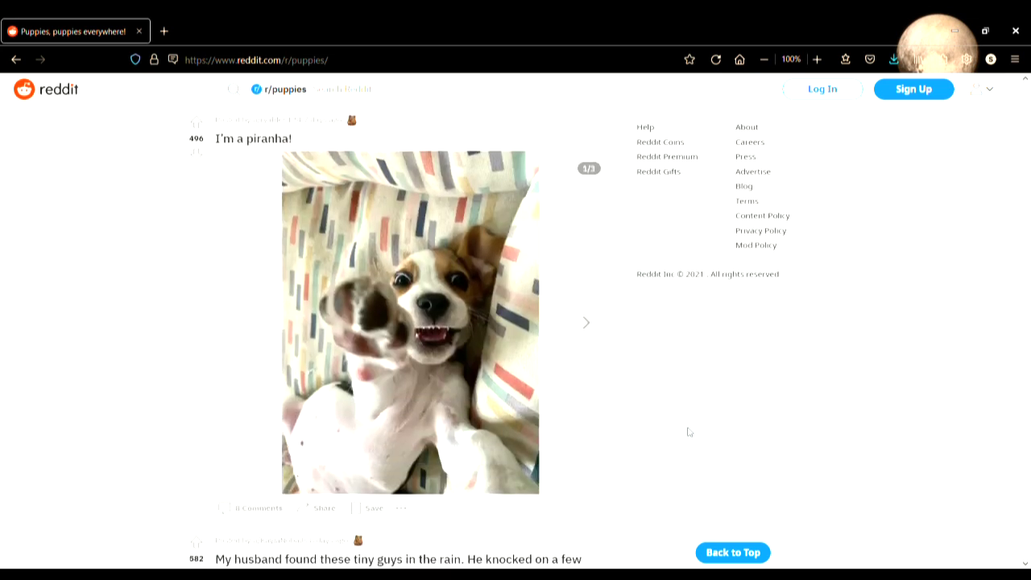
{"action": "scroll", "coordinate": [689, 433], "scroll_direction": "down", "scroll_amount": 3}
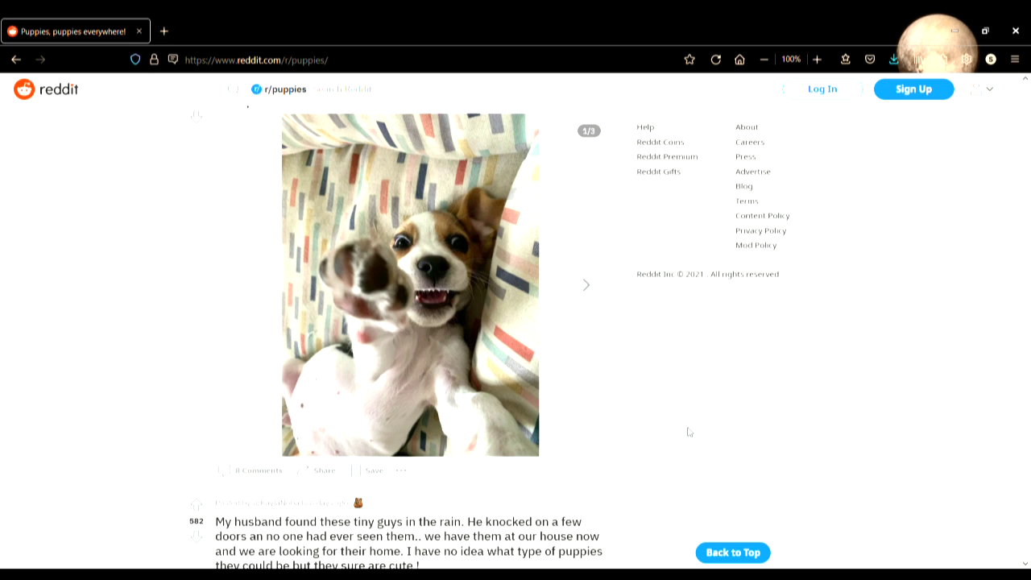
{"action": "scroll", "coordinate": [688, 433], "scroll_direction": "down", "scroll_amount": 8}
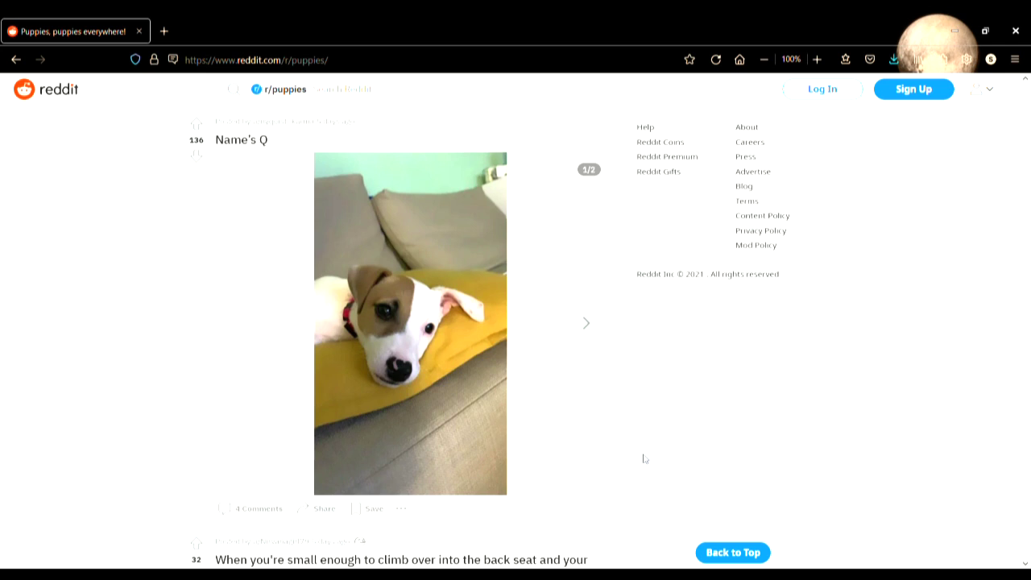
{"action": "scroll", "coordinate": [644, 458], "scroll_direction": "down", "scroll_amount": 8}
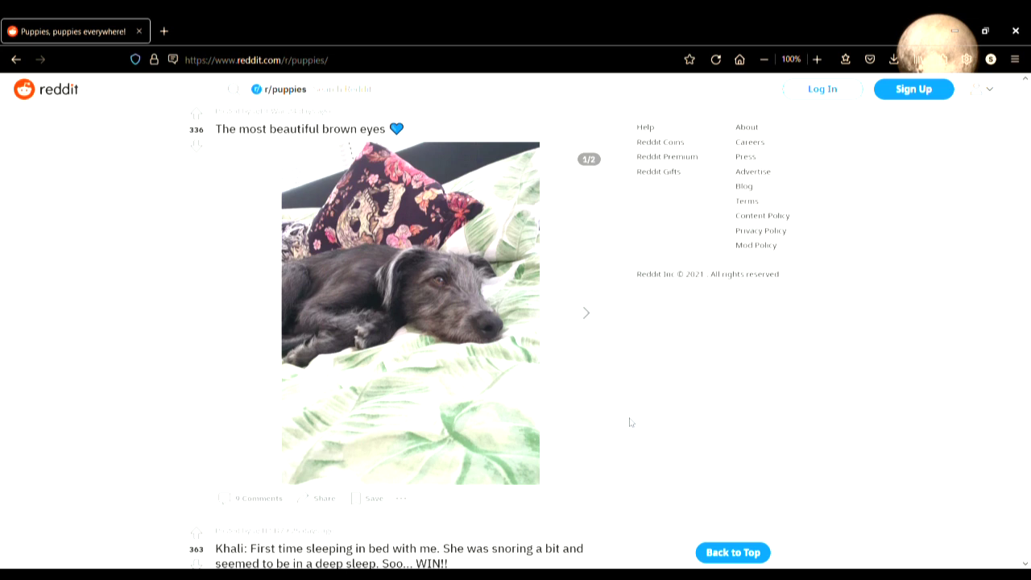
{"action": "scroll", "coordinate": [631, 422], "scroll_direction": "down", "scroll_amount": 5}
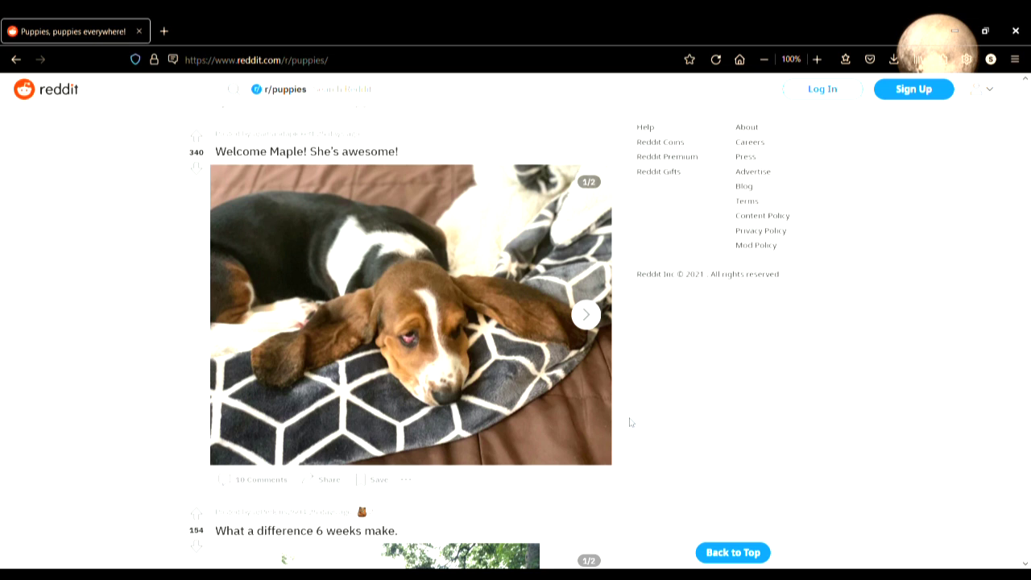
{"action": "scroll", "coordinate": [630, 421], "scroll_direction": "down", "scroll_amount": 5}
{"action": "scroll", "coordinate": [630, 422], "scroll_direction": "down", "scroll_amount": 5}
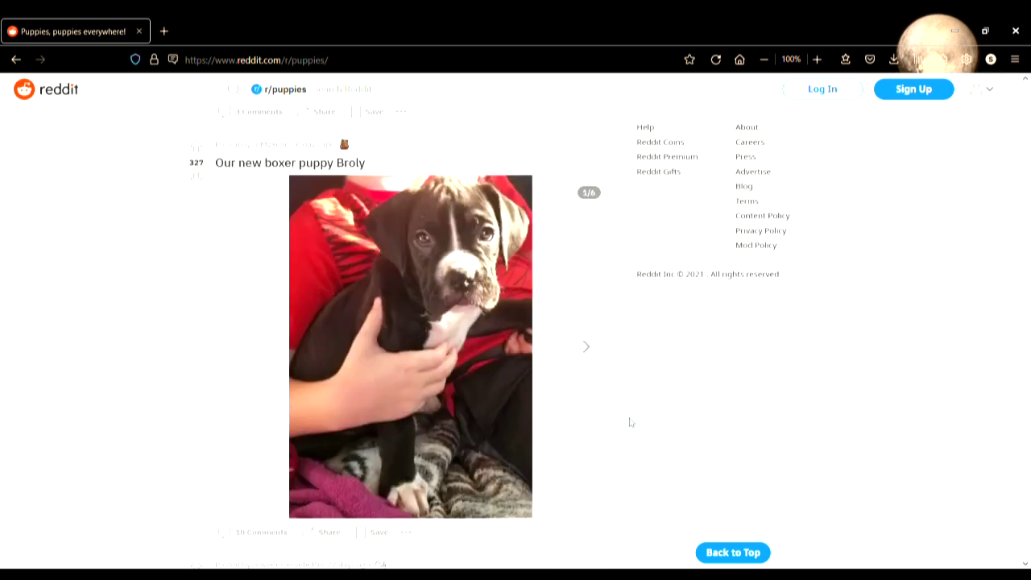
{"action": "scroll", "coordinate": [630, 422], "scroll_direction": "down", "scroll_amount": 1}
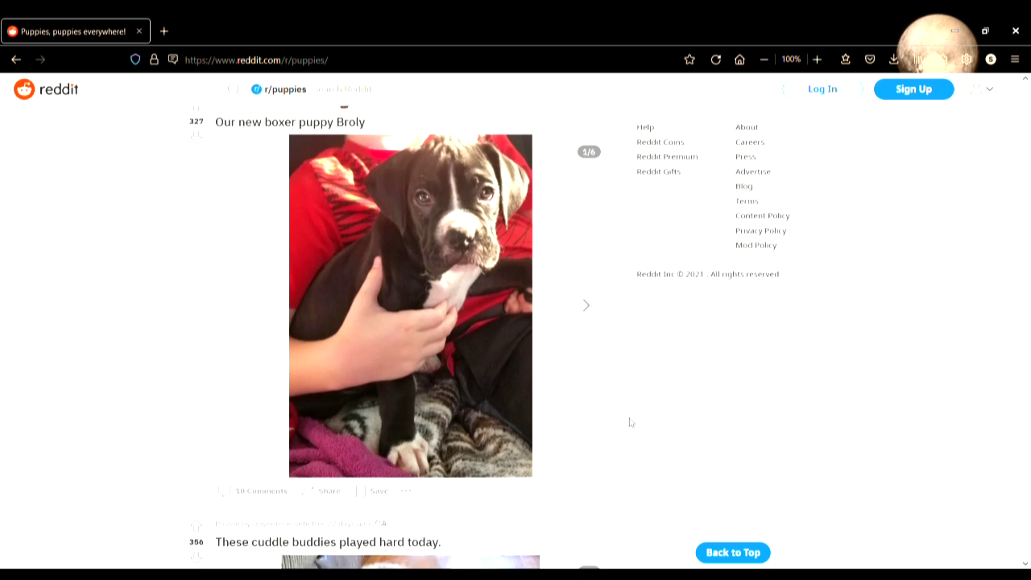
{"action": "scroll", "coordinate": [630, 422], "scroll_direction": "down", "scroll_amount": 5}
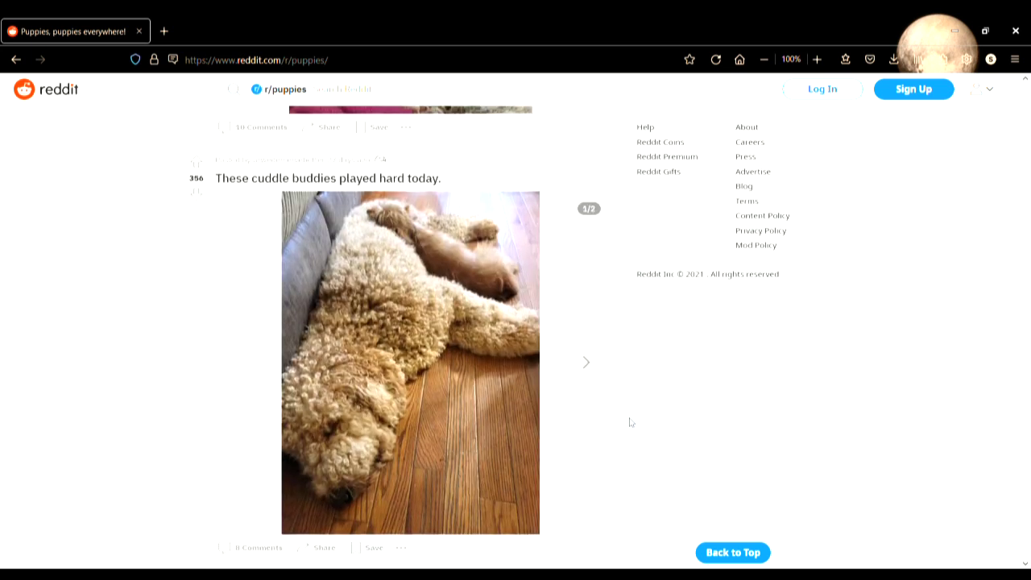
{"action": "scroll", "coordinate": [630, 422], "scroll_direction": "down", "scroll_amount": 1}
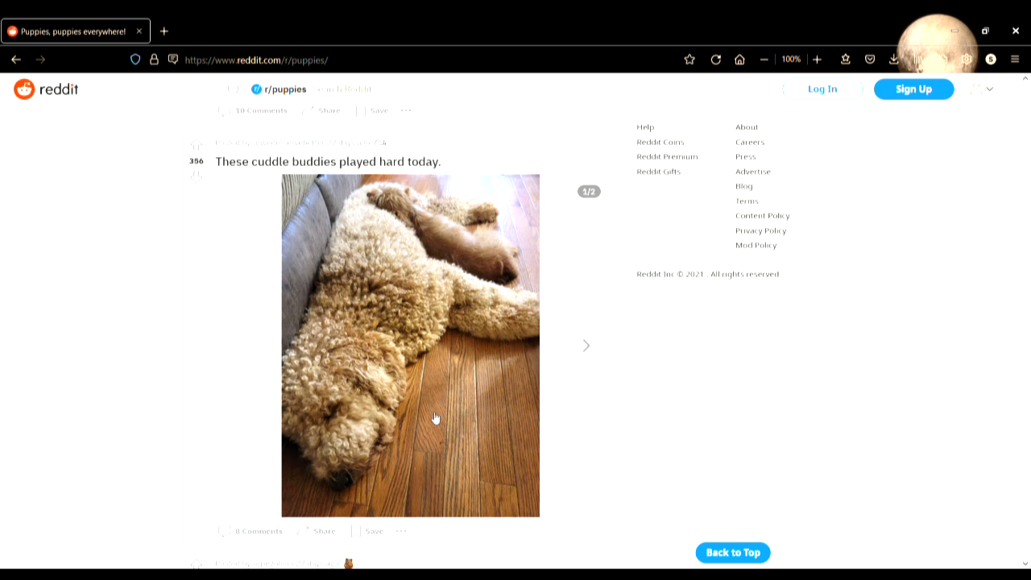
{"action": "scroll", "coordinate": [434, 418], "scroll_direction": "down", "scroll_amount": 5}
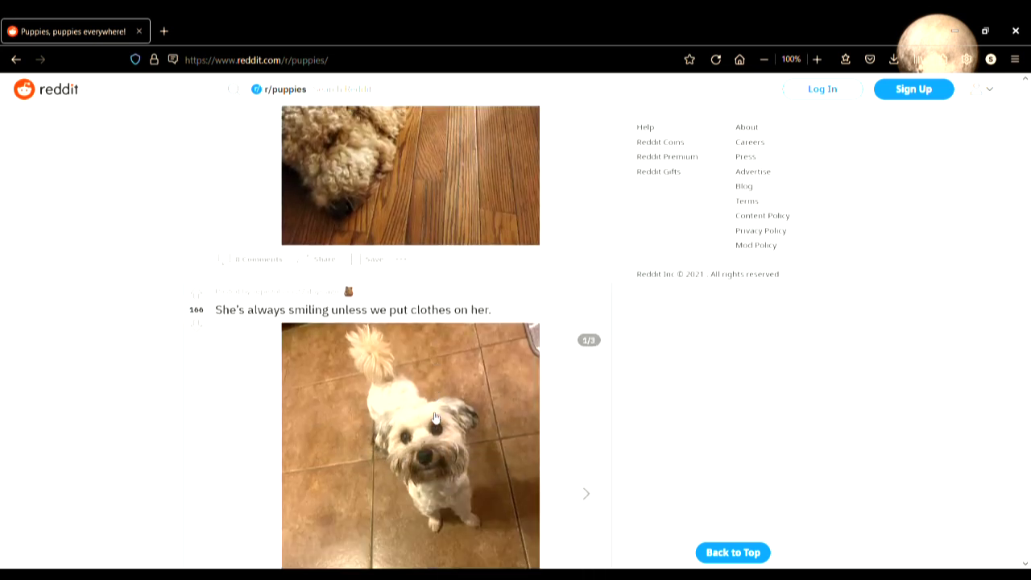
{"action": "scroll", "coordinate": [435, 418], "scroll_direction": "down", "scroll_amount": 1}
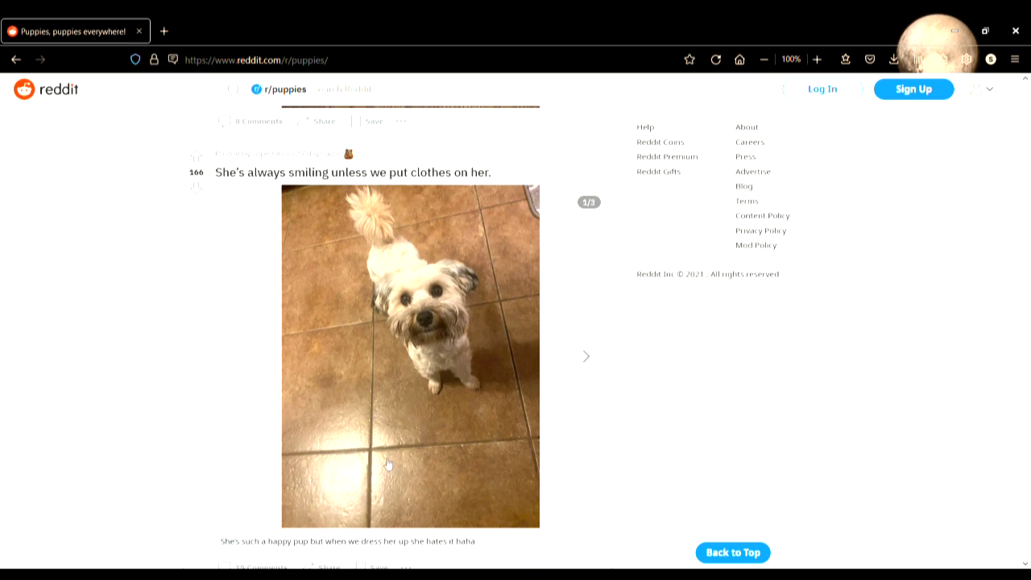
{"action": "scroll", "coordinate": [374, 414], "scroll_direction": "down", "scroll_amount": 8}
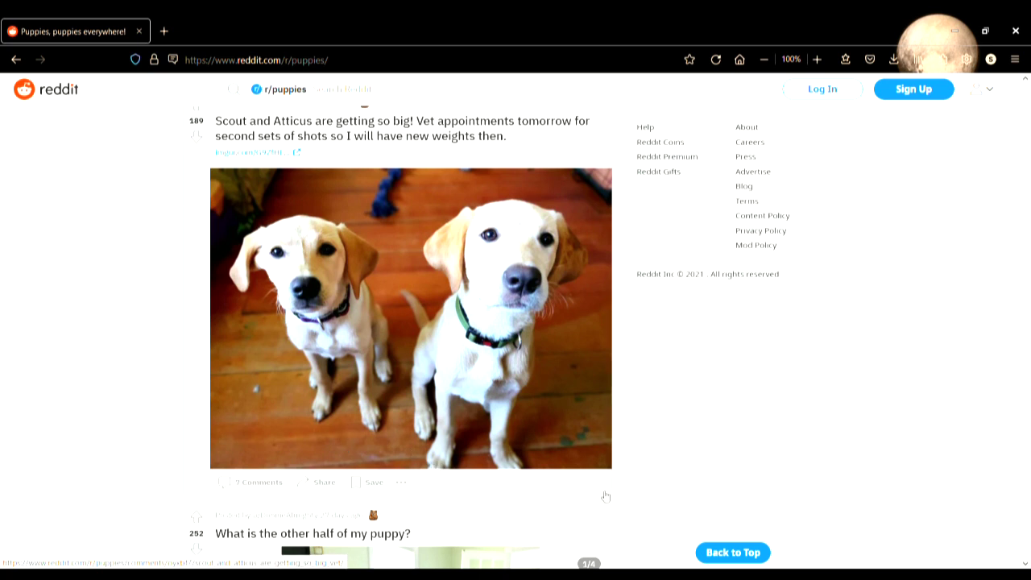
{"action": "scroll", "coordinate": [605, 496], "scroll_direction": "down", "scroll_amount": 5}
{"action": "scroll", "coordinate": [451, 451], "scroll_direction": "down", "scroll_amount": 1}
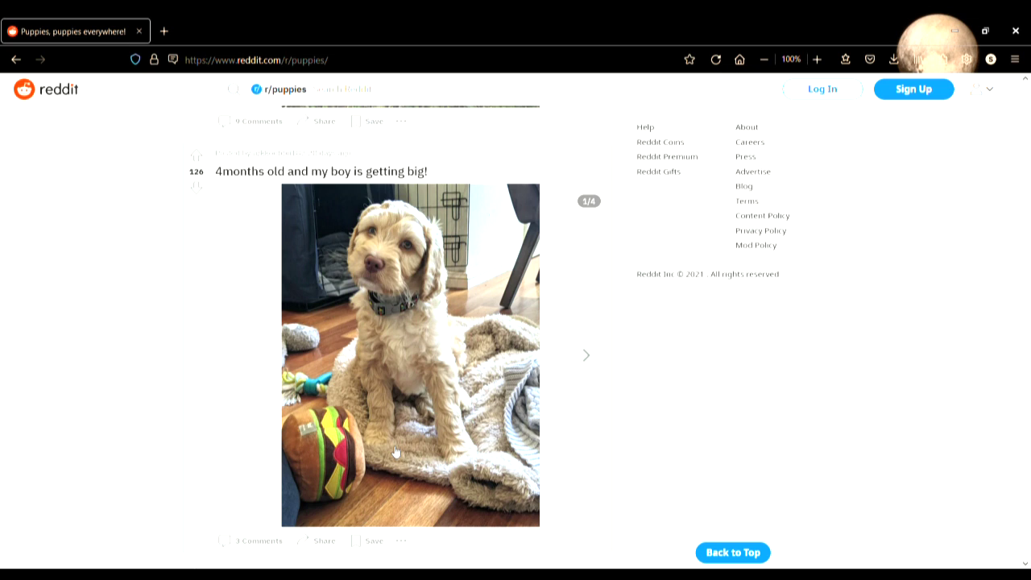
{"action": "scroll", "coordinate": [394, 450], "scroll_direction": "down", "scroll_amount": 5}
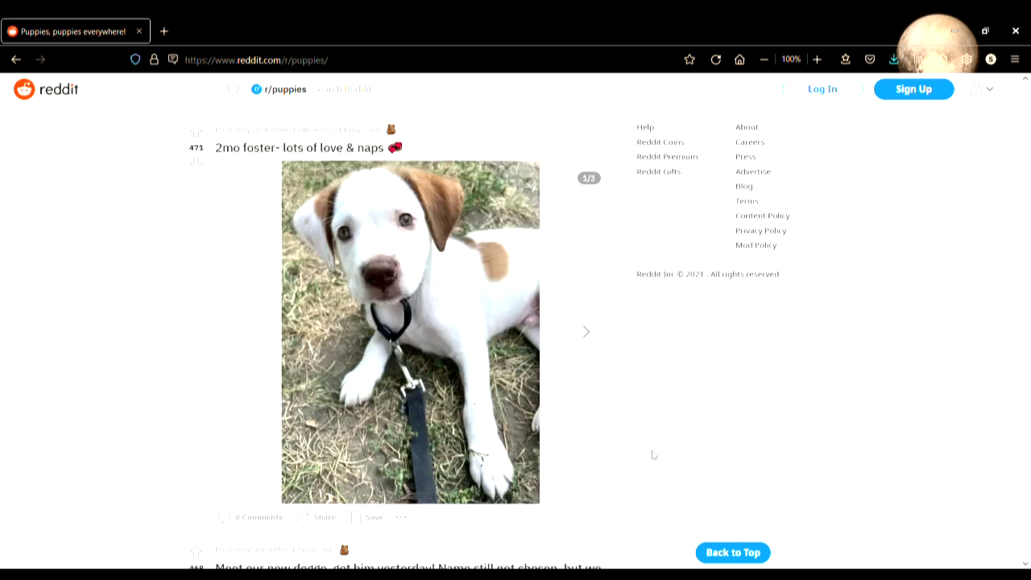
{"action": "scroll", "coordinate": [653, 455], "scroll_direction": "down", "scroll_amount": 5}
{"action": "scroll", "coordinate": [392, 379], "scroll_direction": "down", "scroll_amount": 1}
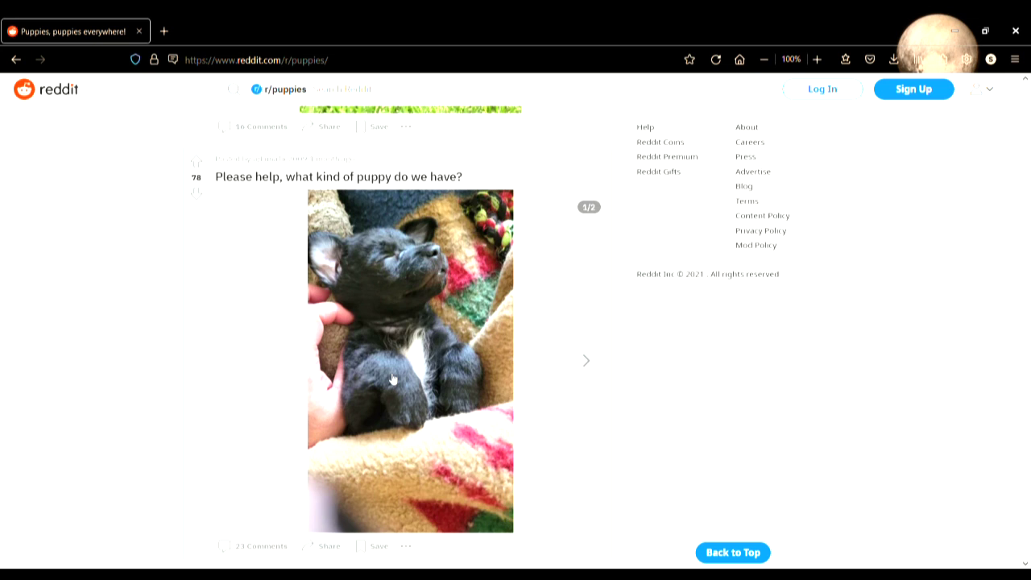
{"action": "scroll", "coordinate": [392, 378], "scroll_direction": "down", "scroll_amount": 5}
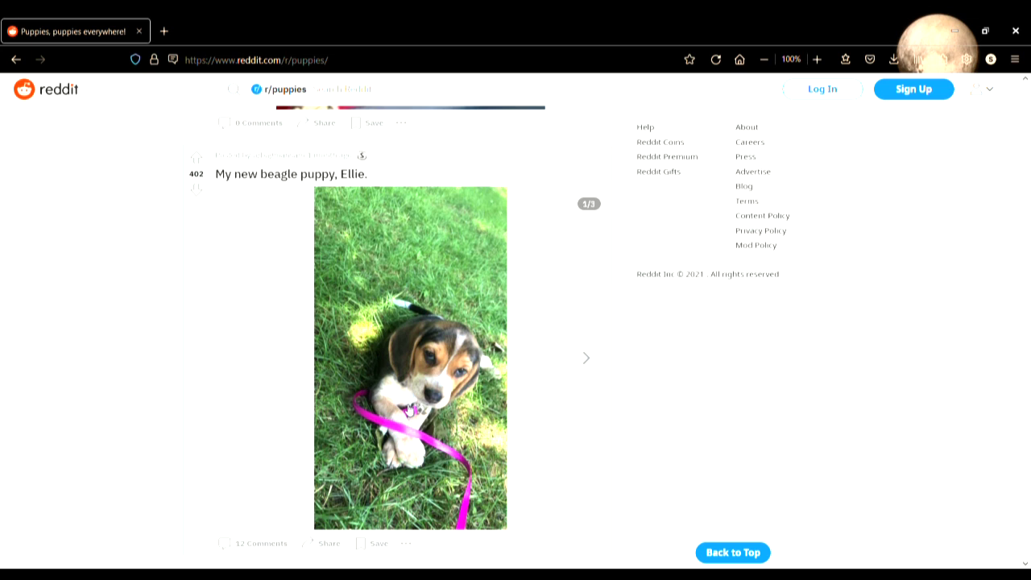
{"action": "scroll", "coordinate": [409, 411], "scroll_direction": "down", "scroll_amount": 5}
{"action": "scroll", "coordinate": [451, 414], "scroll_direction": "down", "scroll_amount": 1}
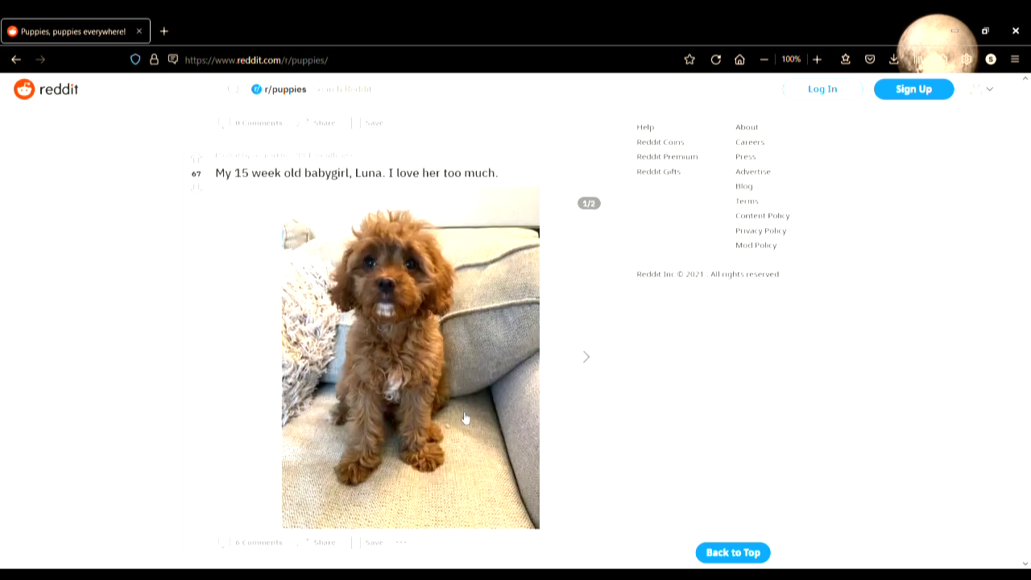